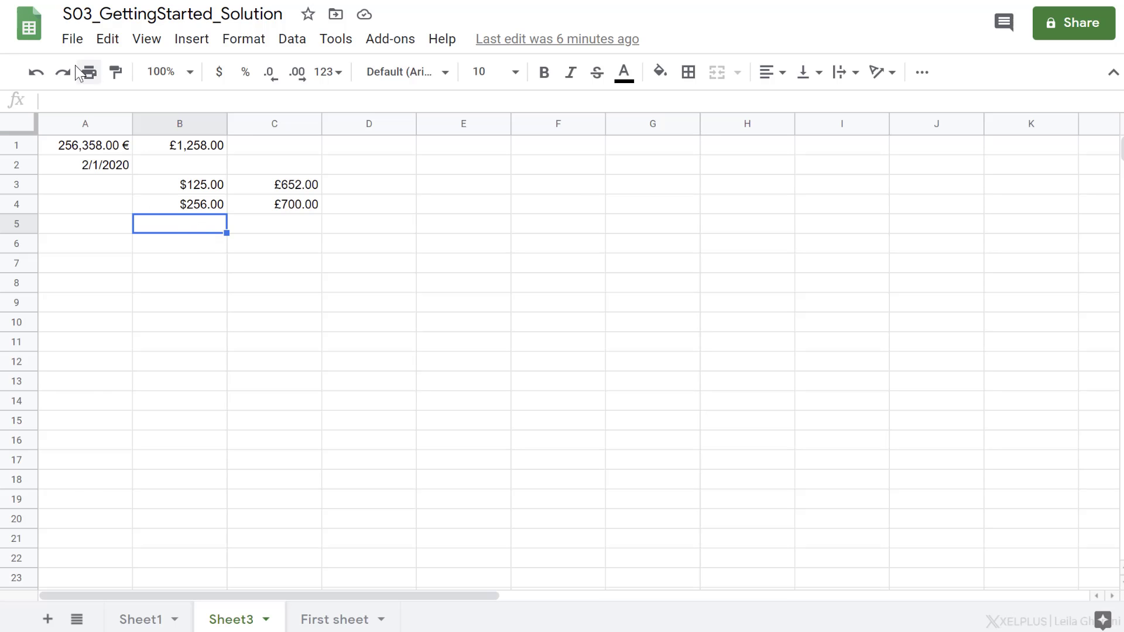
# Step: Open version history, expand August 10, 7:05 PM, and preview the 6:55 and 6:56 PM versions
pyautogui.click(72, 45)
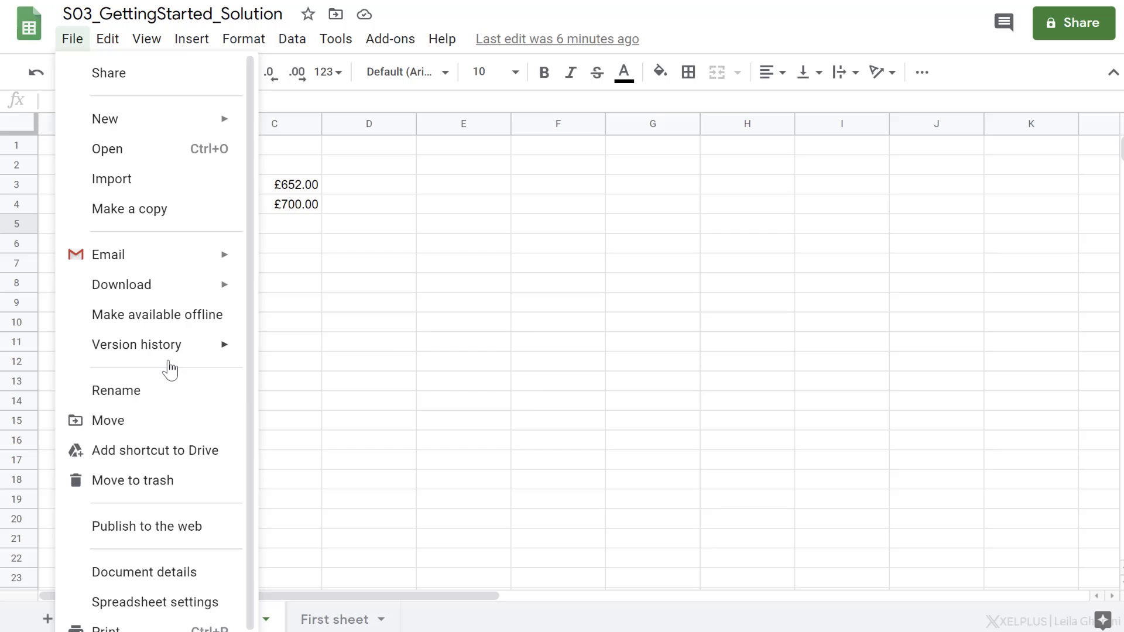
pyautogui.moveTo(135, 345)
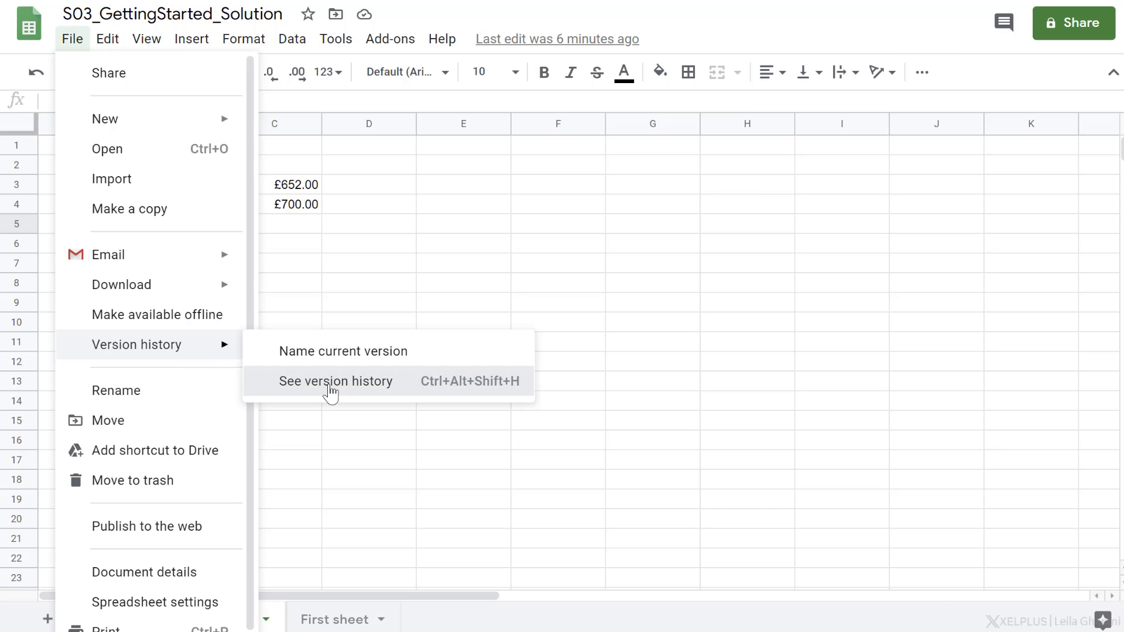
pyautogui.click(331, 386)
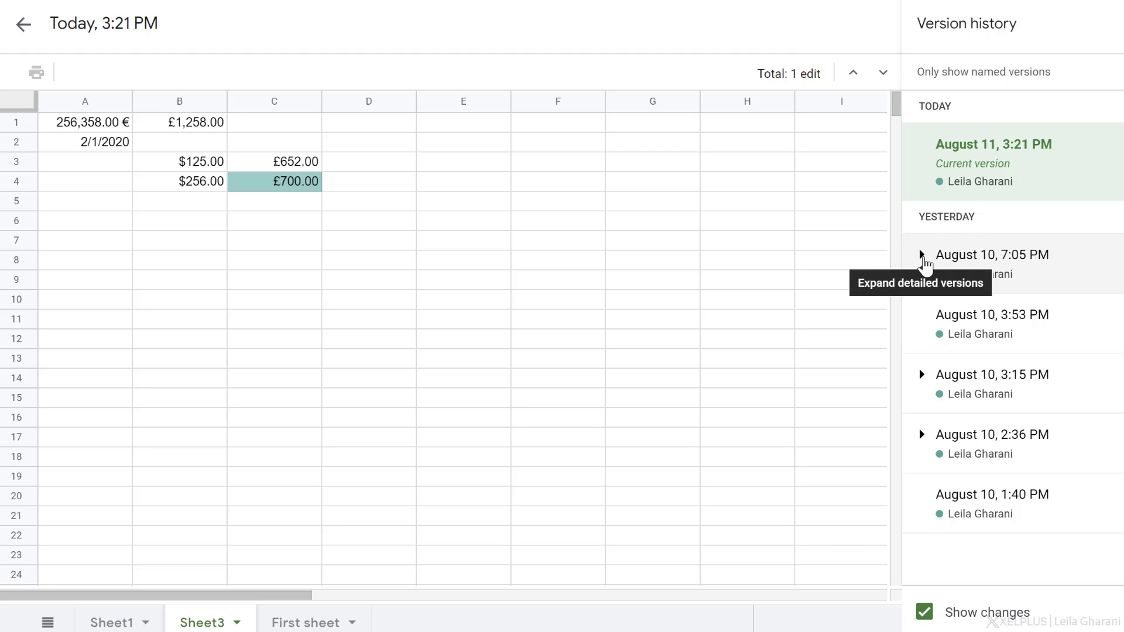
pyautogui.click(922, 254)
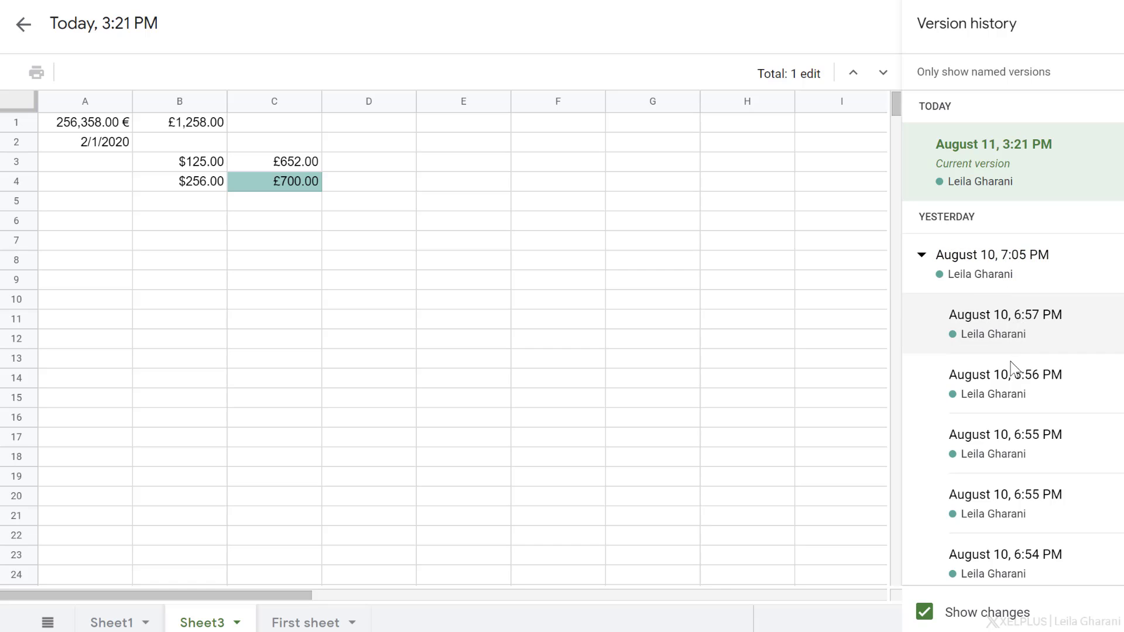
pyautogui.click(1017, 454)
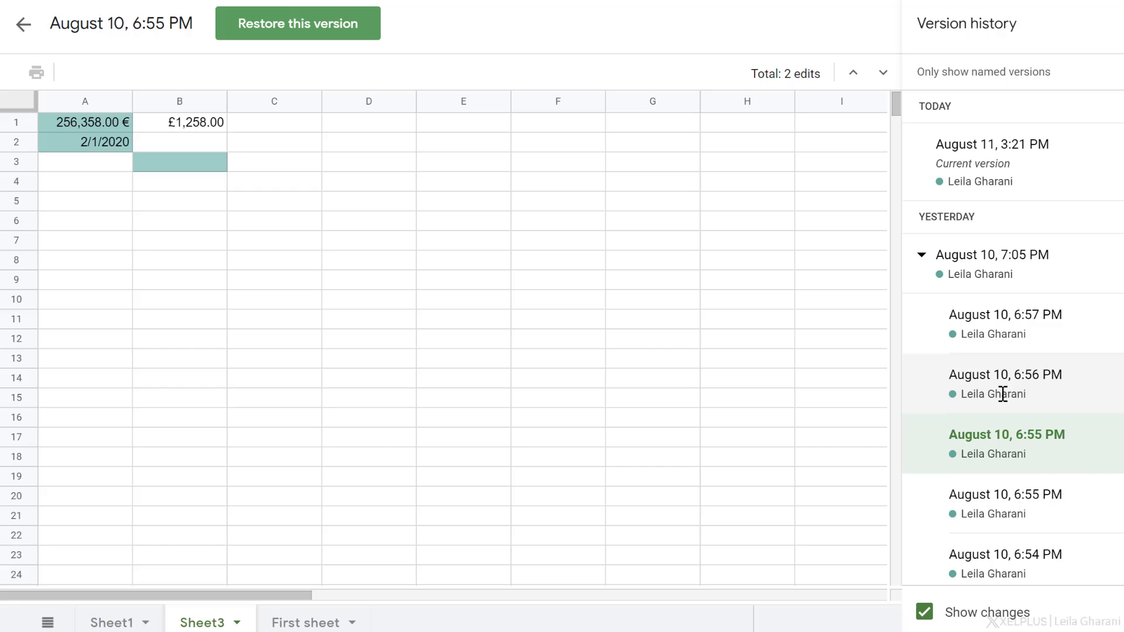
pyautogui.click(1002, 394)
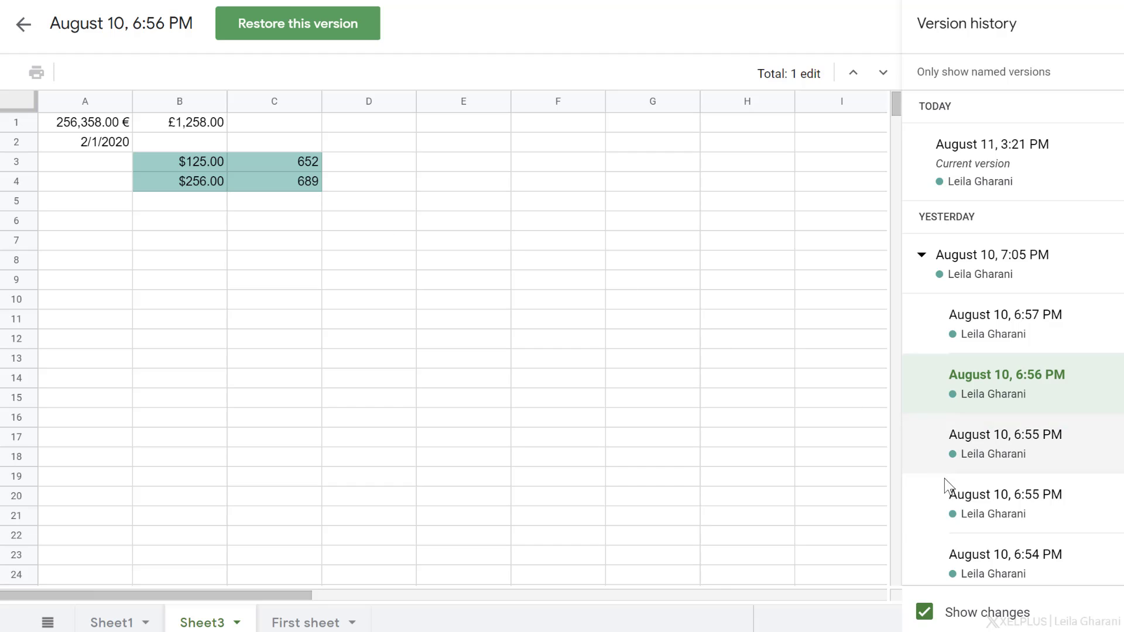
# Step: Toggle Show changes off and on, preview the 6:57 PM version, then exit version history
pyautogui.click(924, 613)
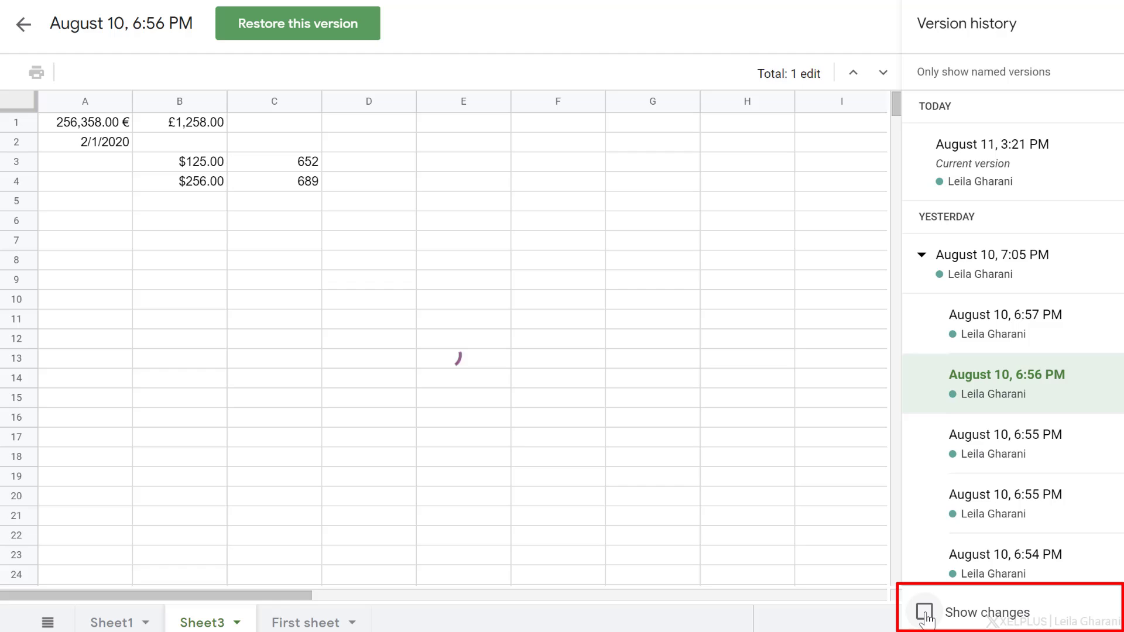
pyautogui.click(925, 612)
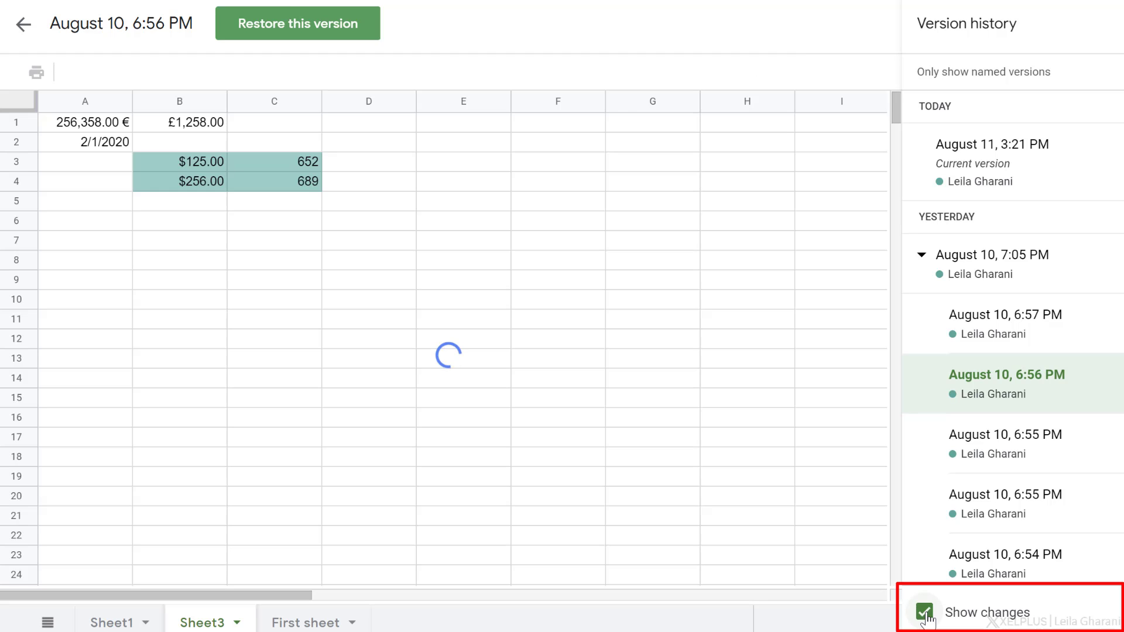
pyautogui.click(1012, 333)
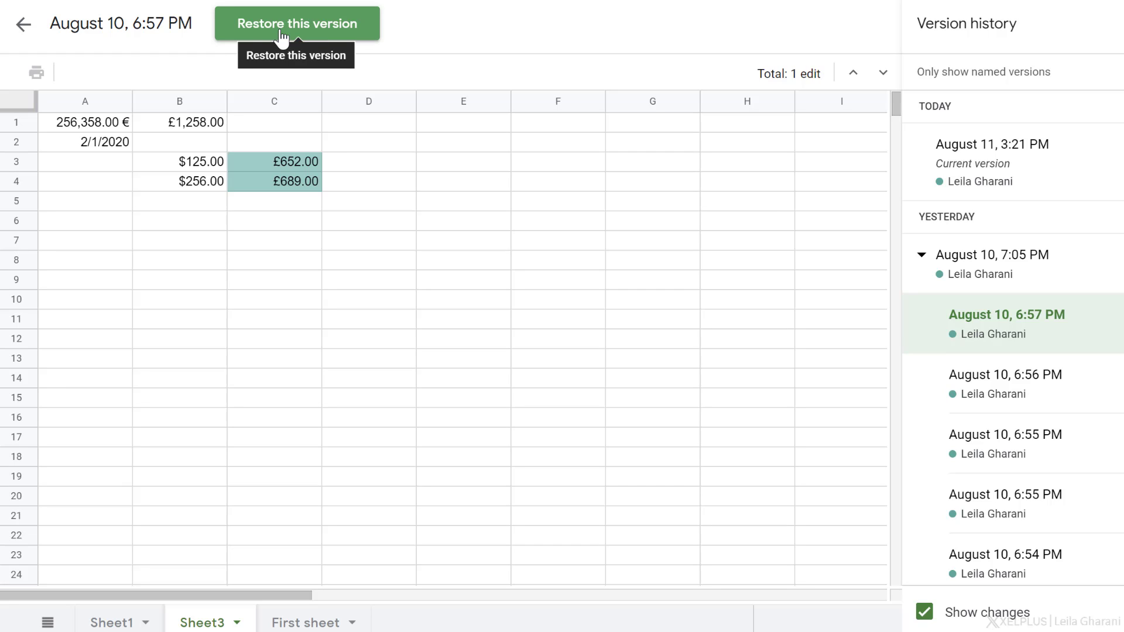
pyautogui.click(25, 30)
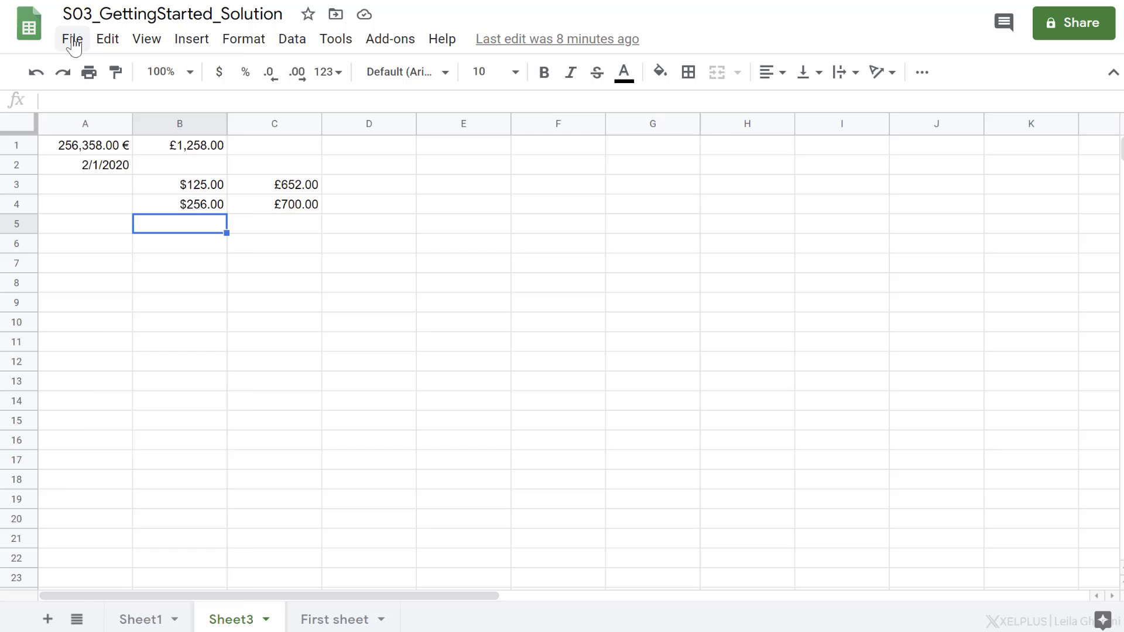
# Step: Save the current version under the name 'Happy version' from File > Version history
pyautogui.click(74, 46)
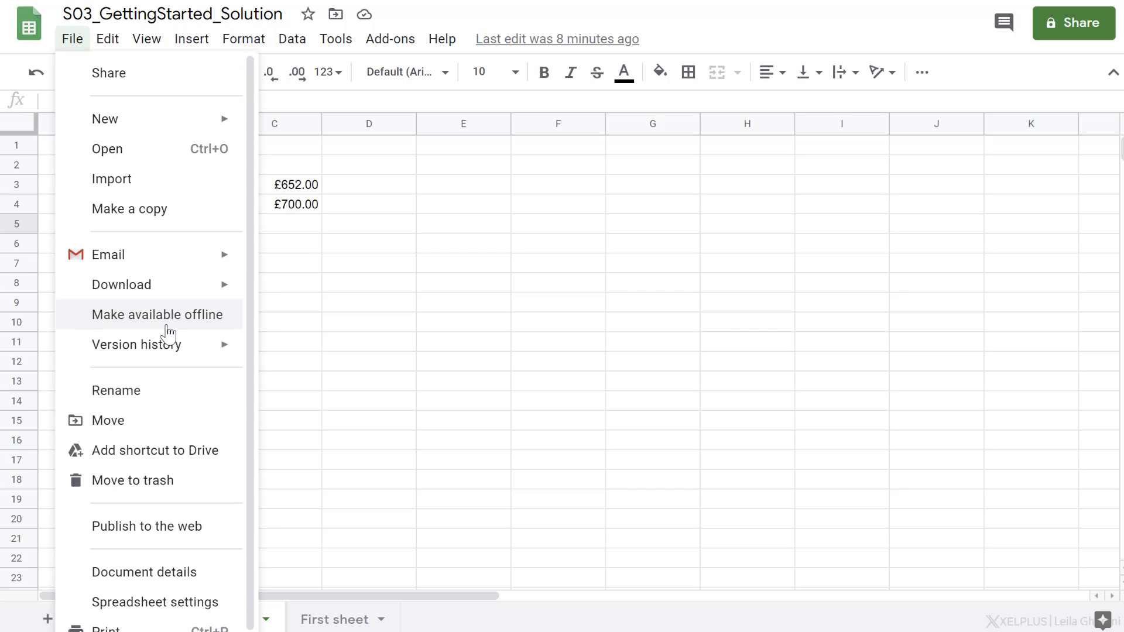
pyautogui.moveTo(138, 345)
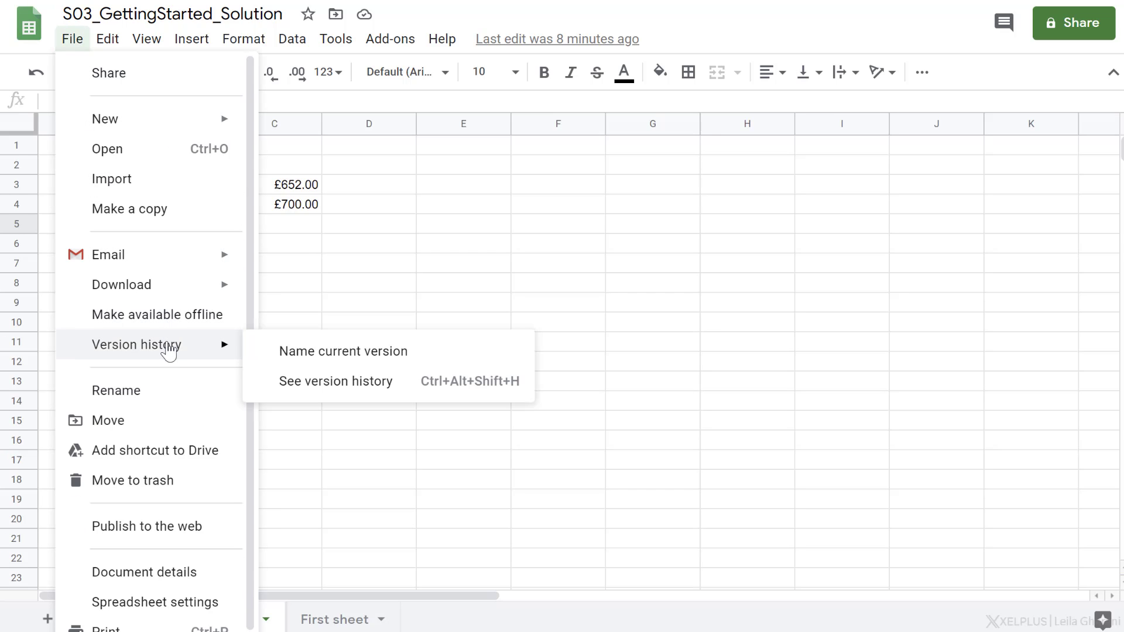
pyautogui.click(301, 360)
pyautogui.write('Hap')
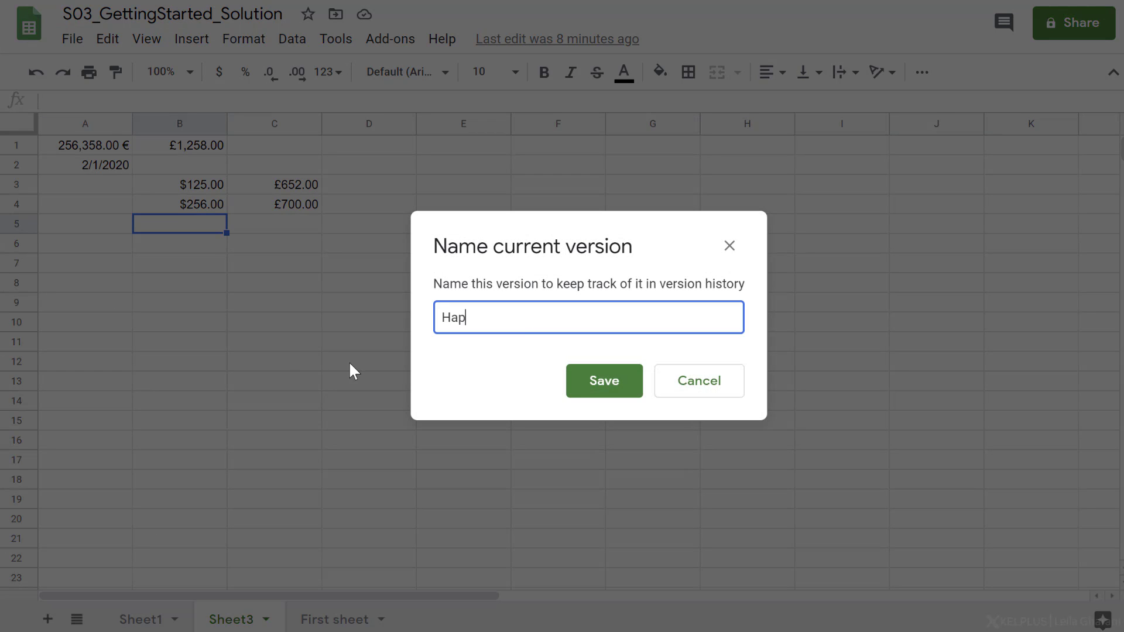
pyautogui.write('py version')
pyautogui.click(603, 391)
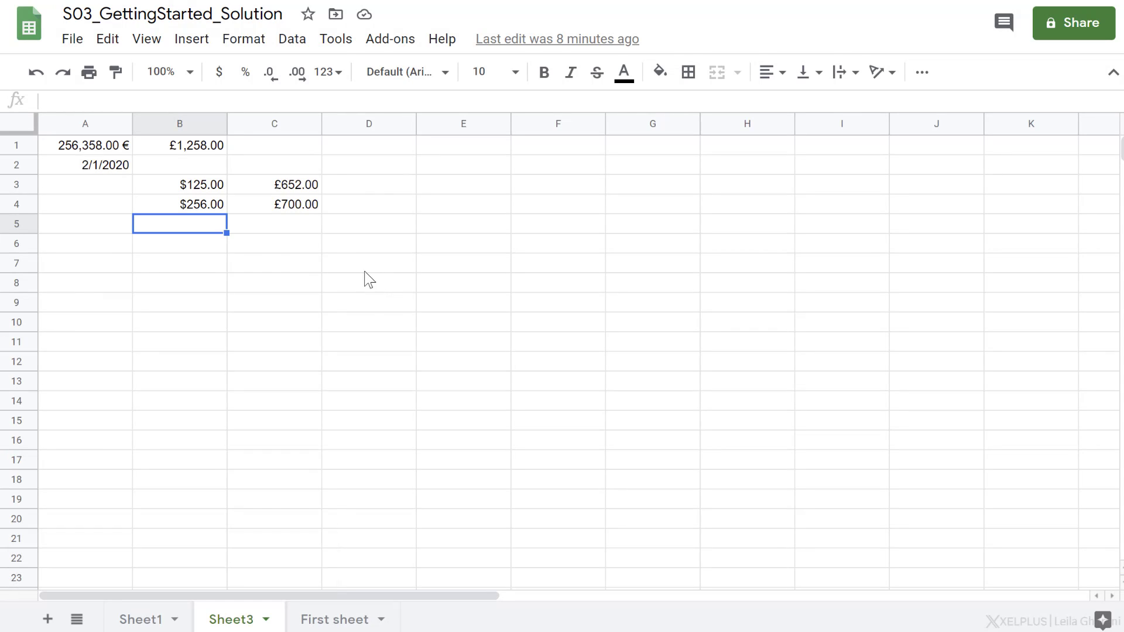
pyautogui.click(72, 43)
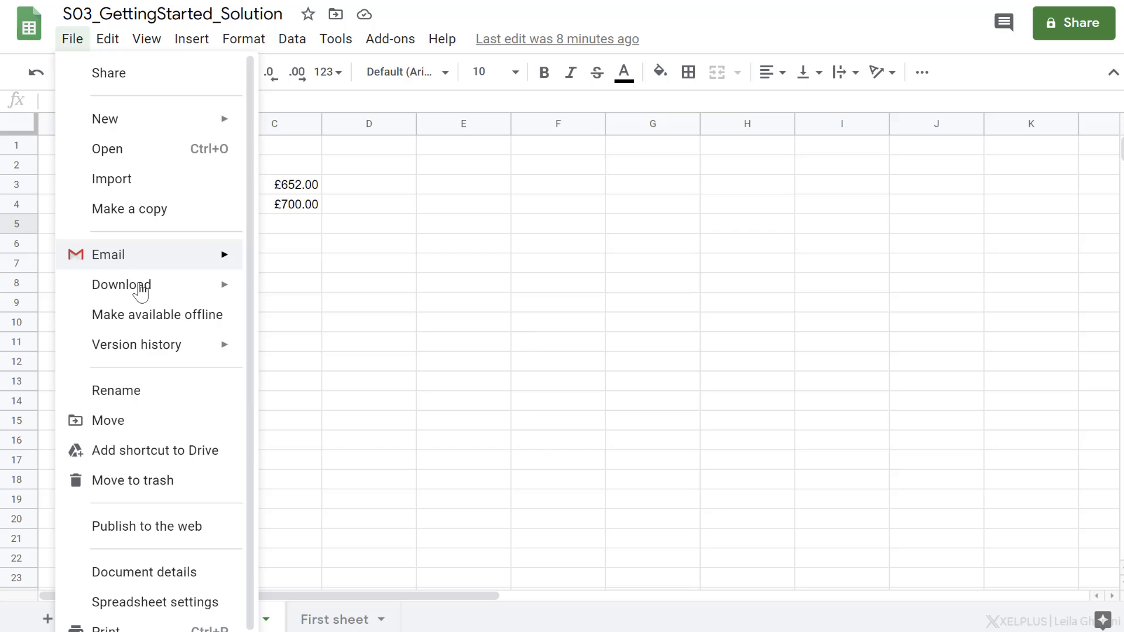
pyautogui.moveTo(136, 344)
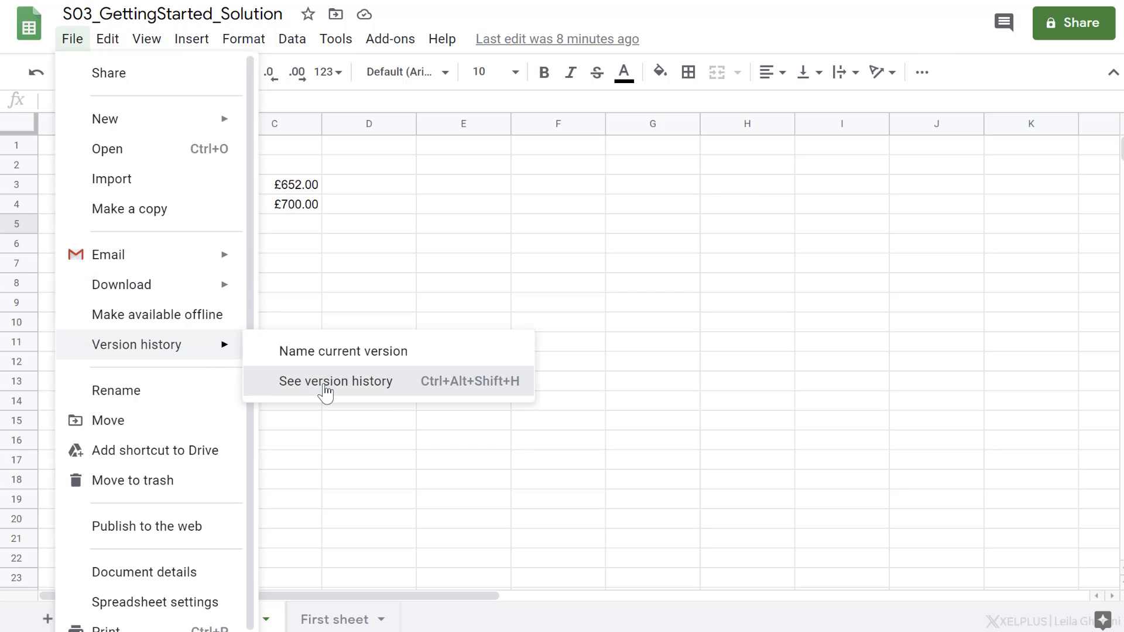
pyautogui.click(324, 386)
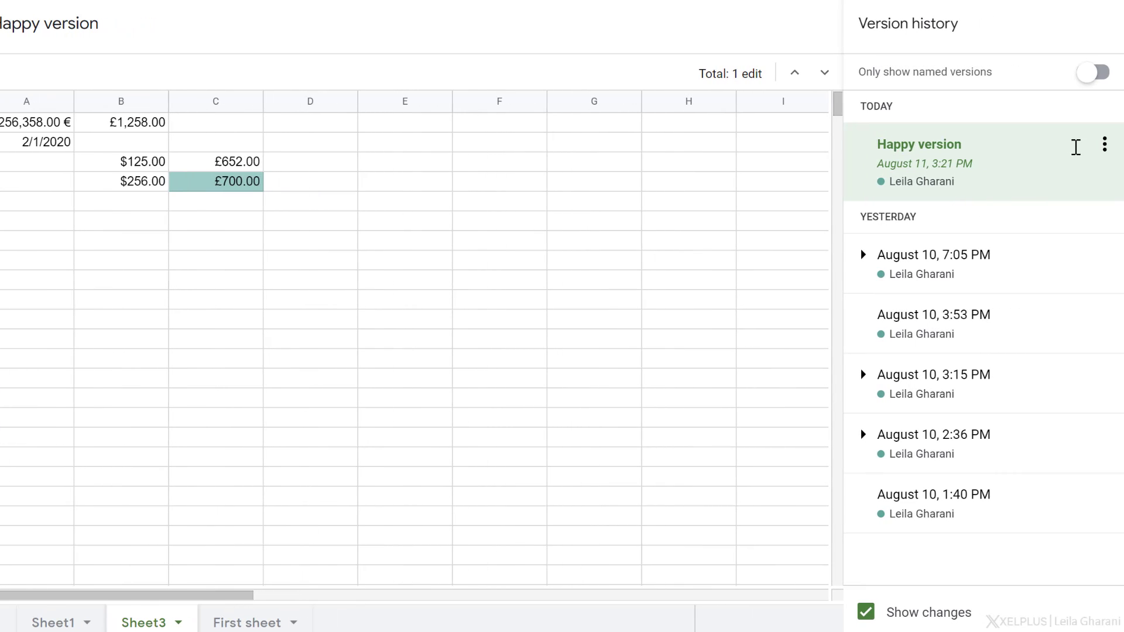
pyautogui.click(1098, 78)
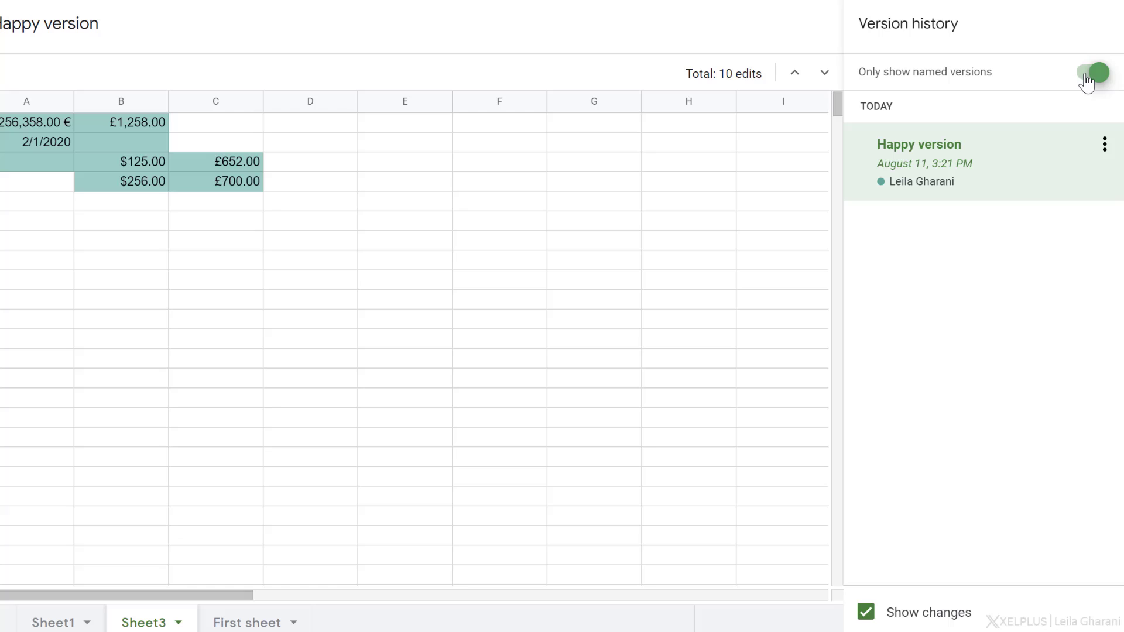
pyautogui.click(1089, 76)
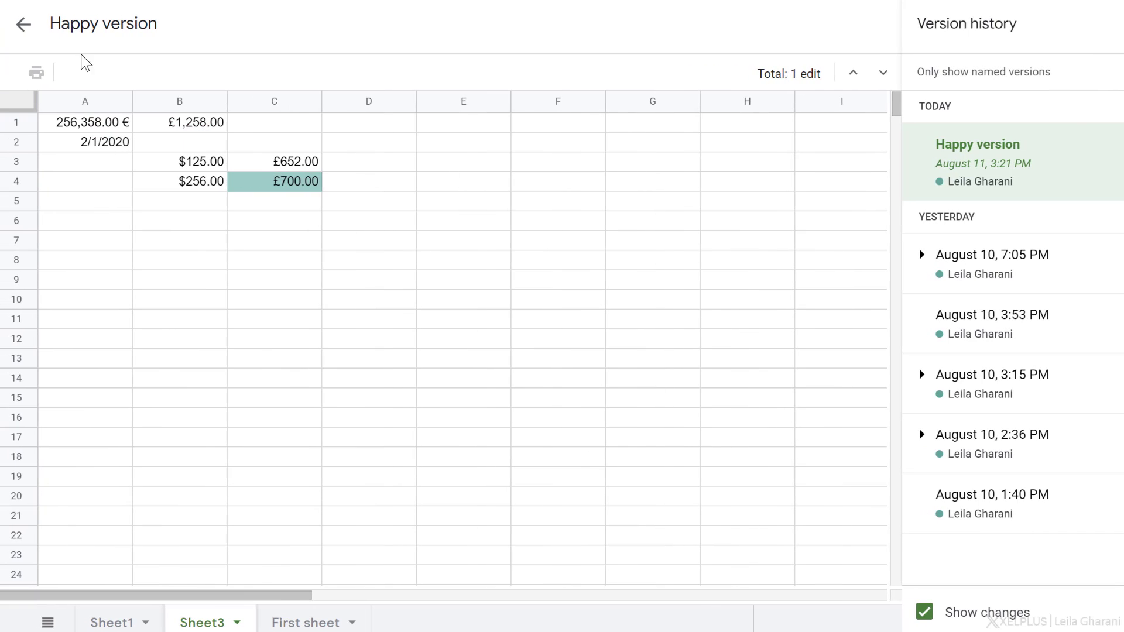
pyautogui.click(23, 26)
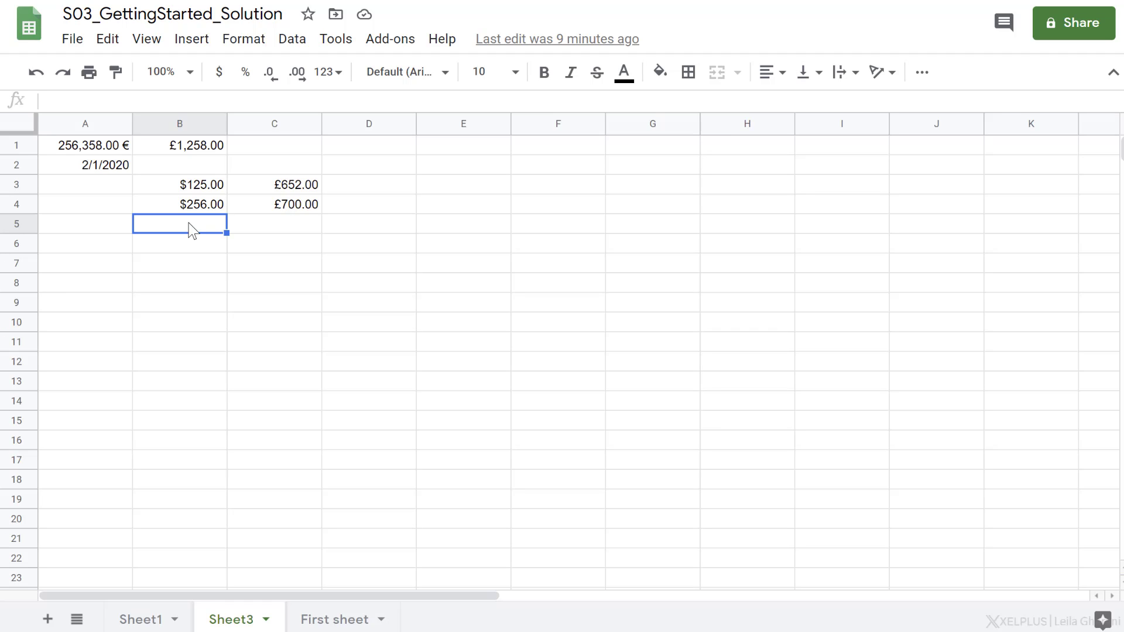
# Step: View the edit history of cells C3, C4 and B3, where B3 shows 125 was added
pyautogui.click(251, 192)
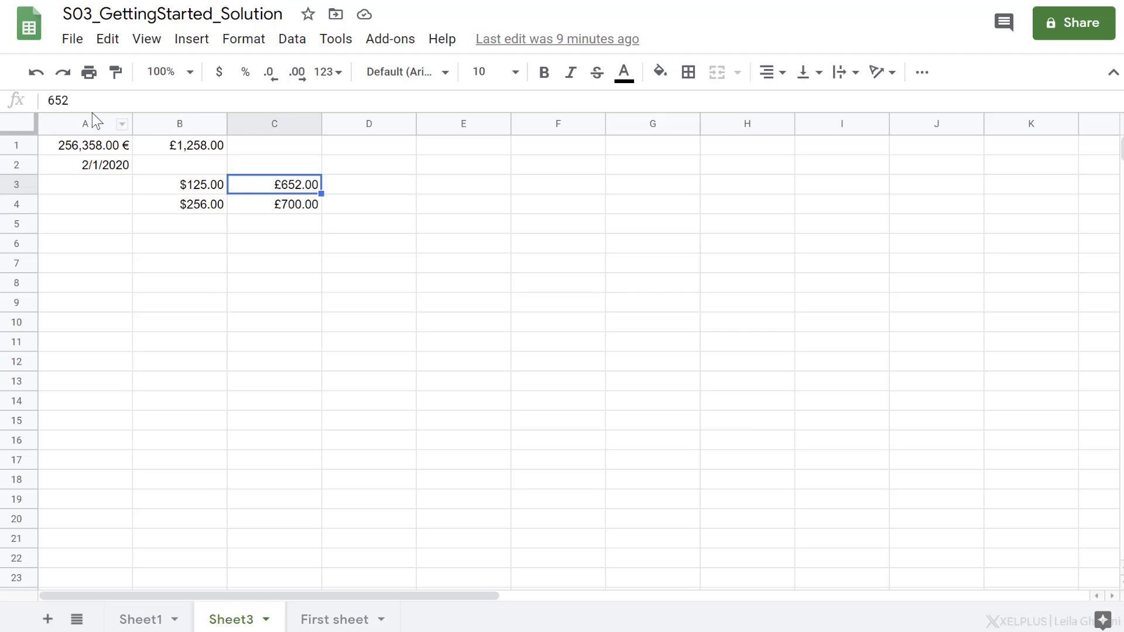
pyautogui.rightClick(252, 191)
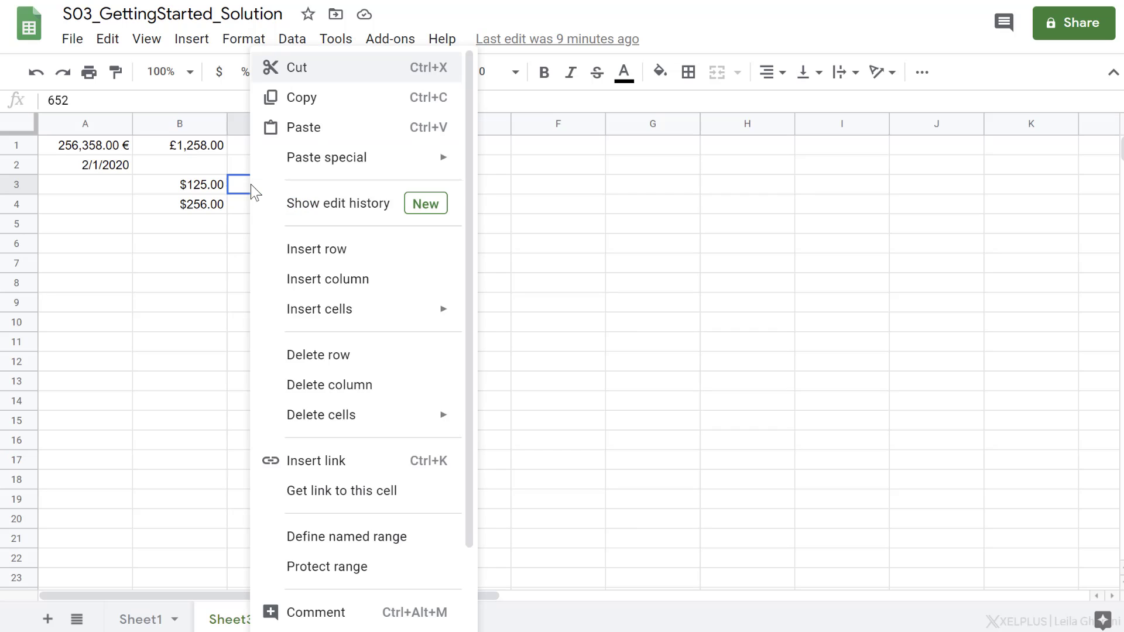
pyautogui.click(371, 208)
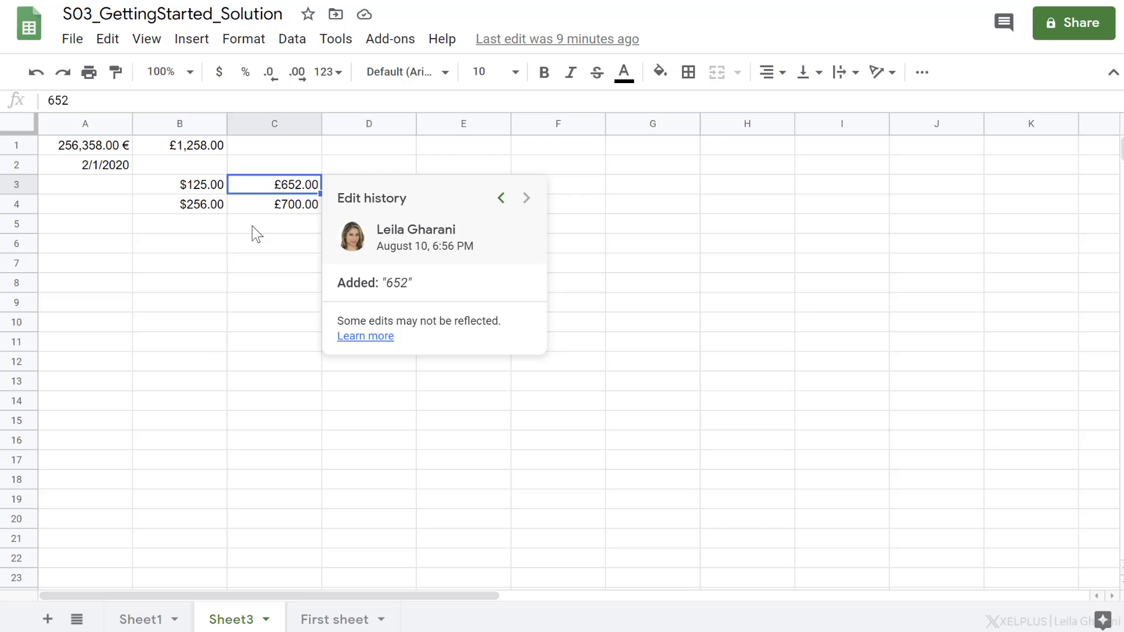
pyautogui.click(268, 209)
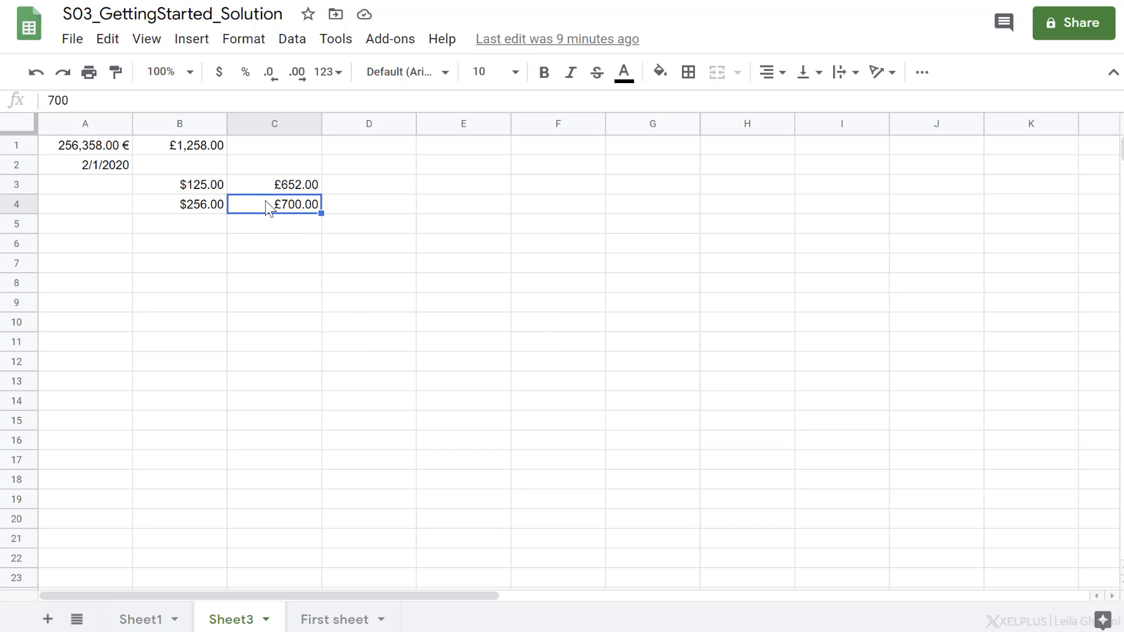
pyautogui.rightClick(268, 209)
pyautogui.click(316, 215)
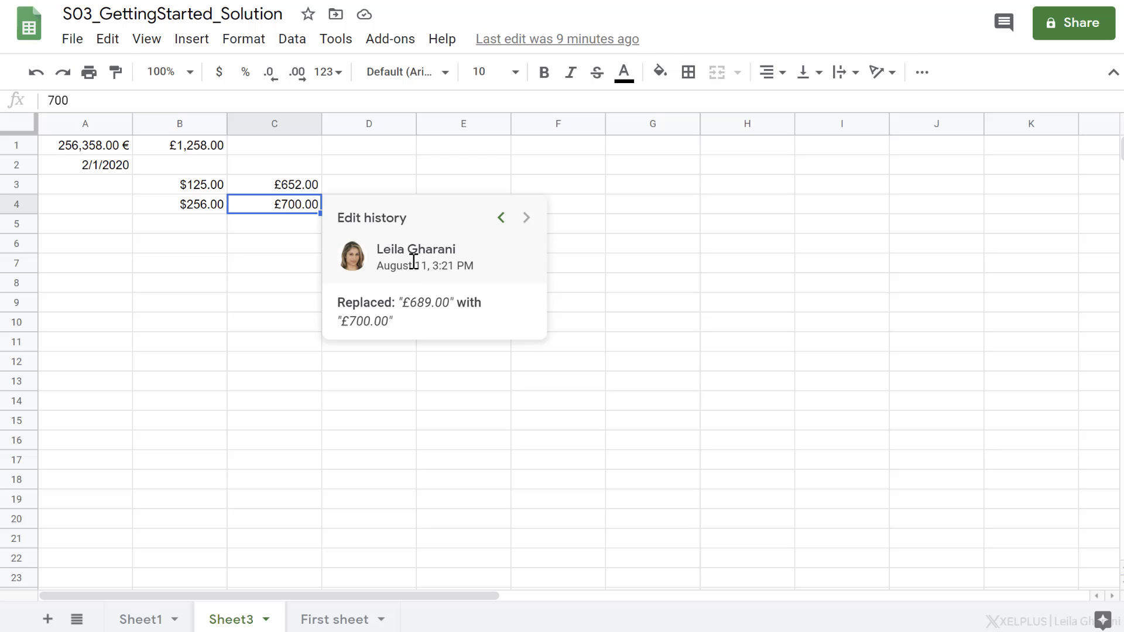
pyautogui.rightClick(203, 192)
pyautogui.click(231, 201)
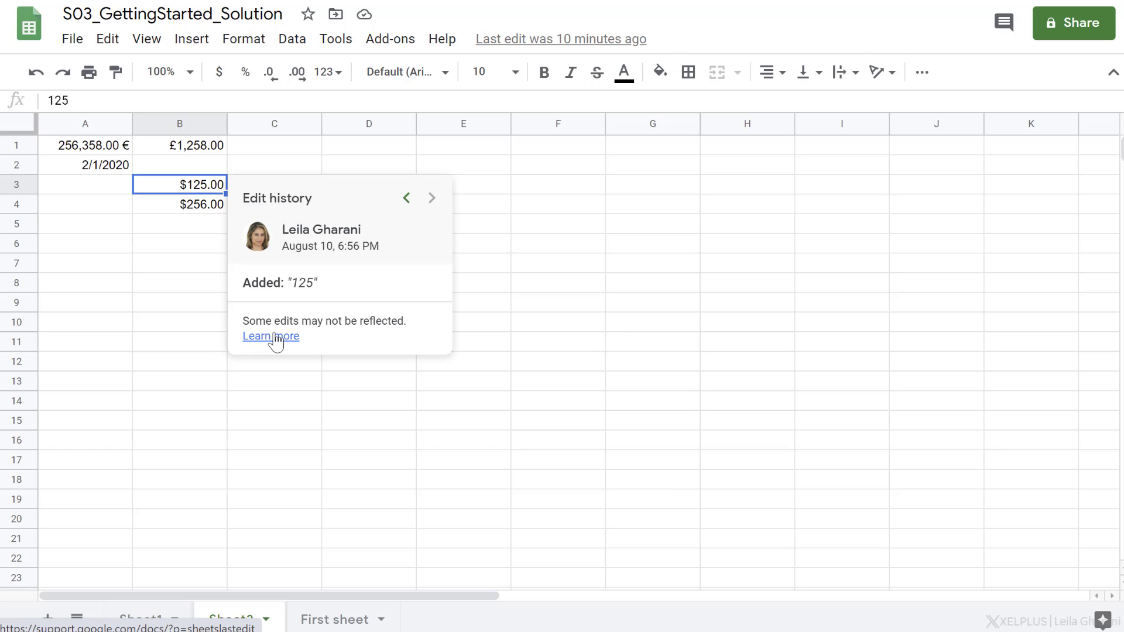
# Step: Open the 'Learn more' help article from the cell's Edit history popup
pyautogui.click(274, 341)
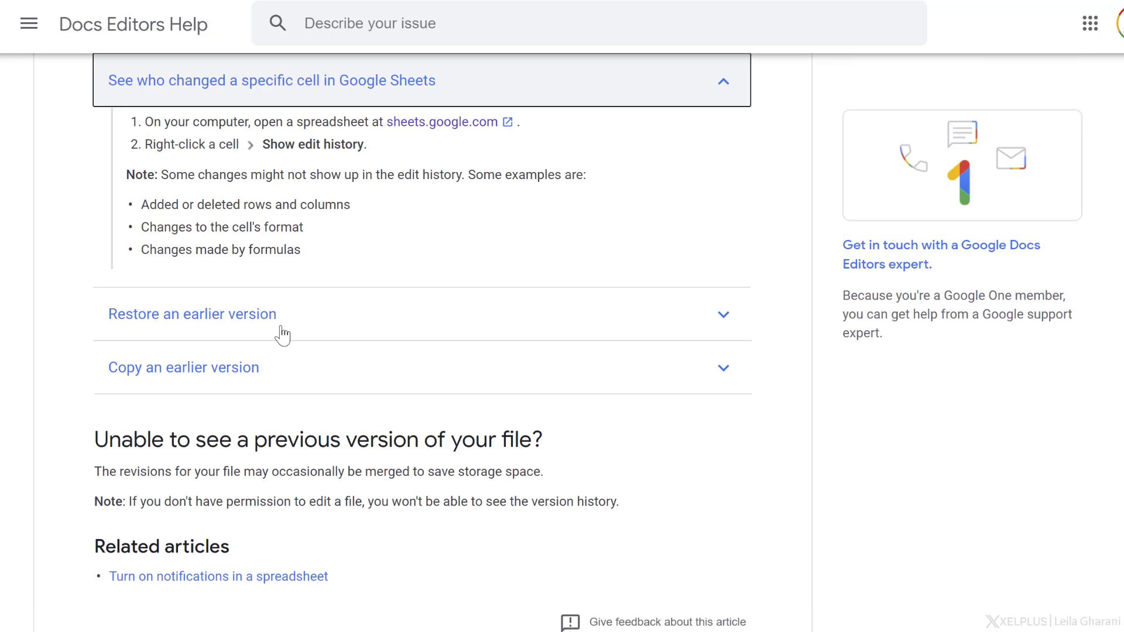